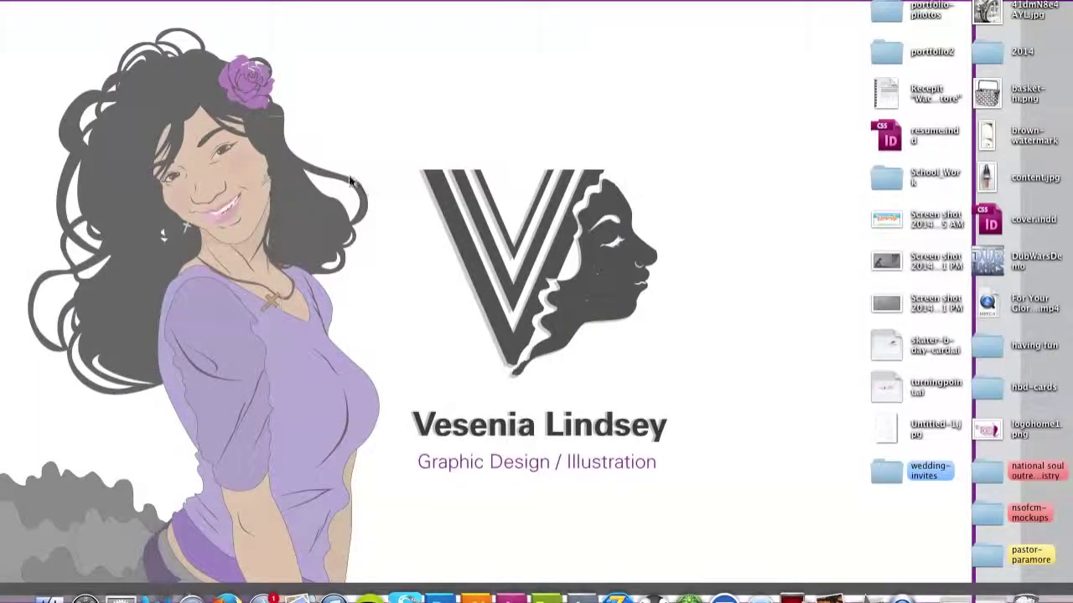
Restore the Untitled-1 manga page and add an empty Layer 1 above Brightness/Contrast
{"action": "left_click", "coordinate": [982, 582]}
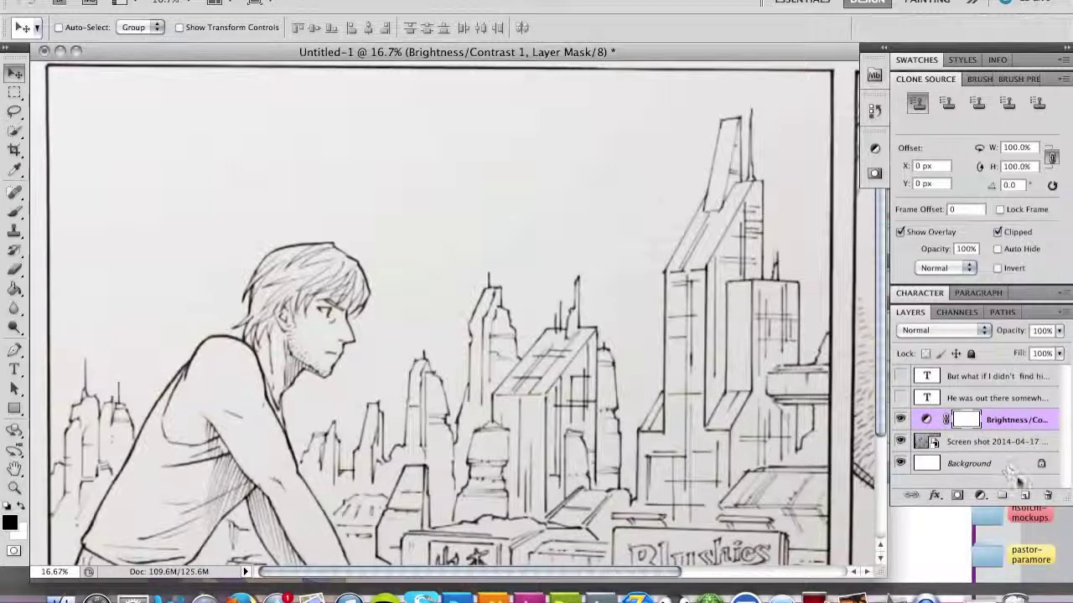
{"action": "left_click", "coordinate": [1027, 497]}
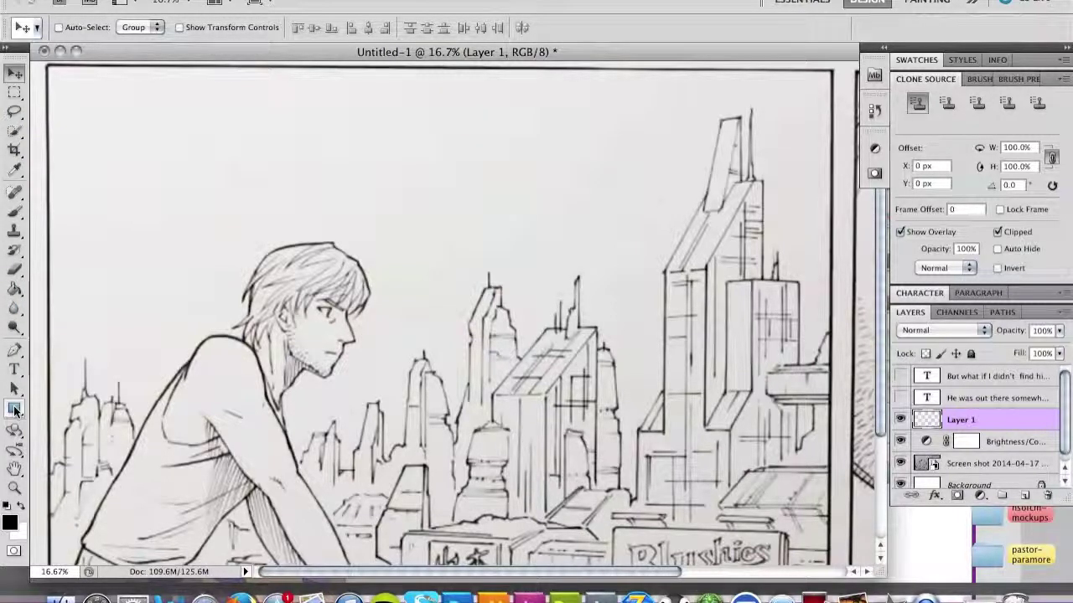
Draw a wide black rectangle caption box at the page's top-left with the Rectangle Tool
{"action": "left_click", "coordinate": [13, 409]}
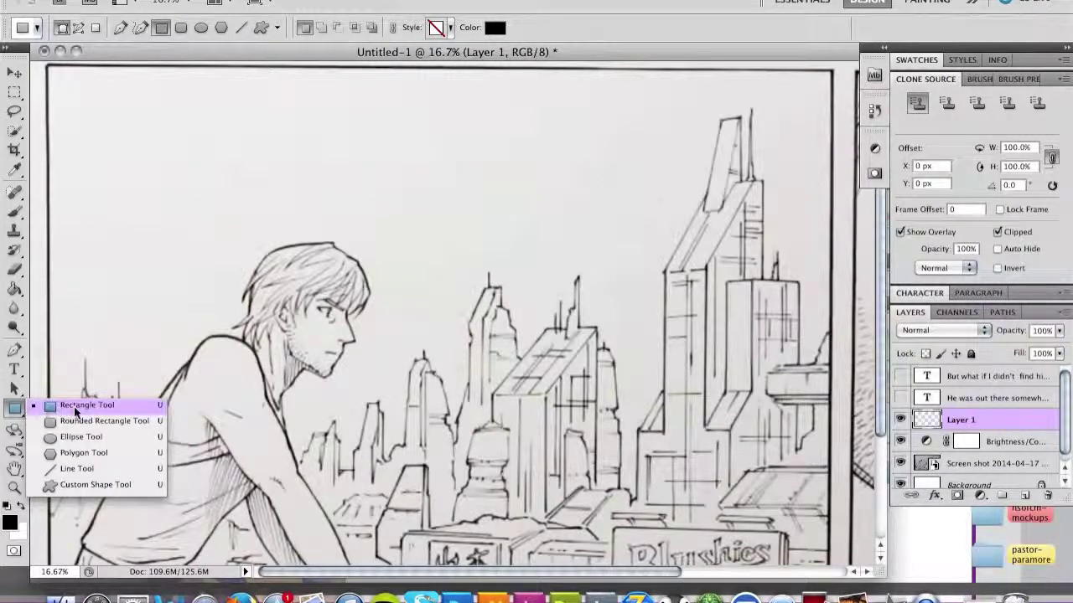
{"action": "left_click", "coordinate": [75, 410]}
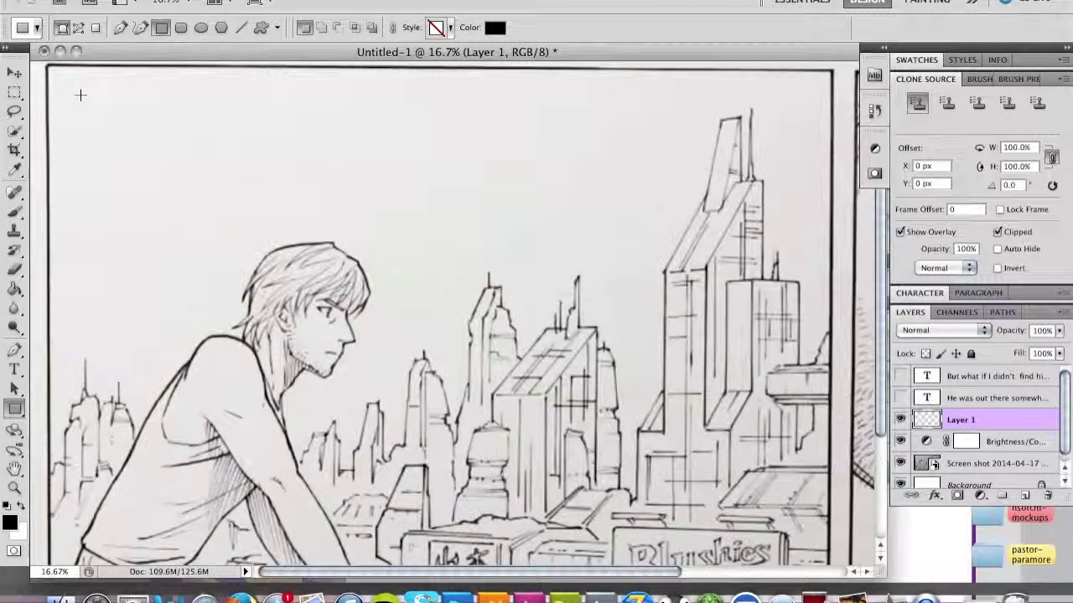
{"action": "left_click_drag", "start_coordinate": [81, 94], "coordinate": [499, 193]}
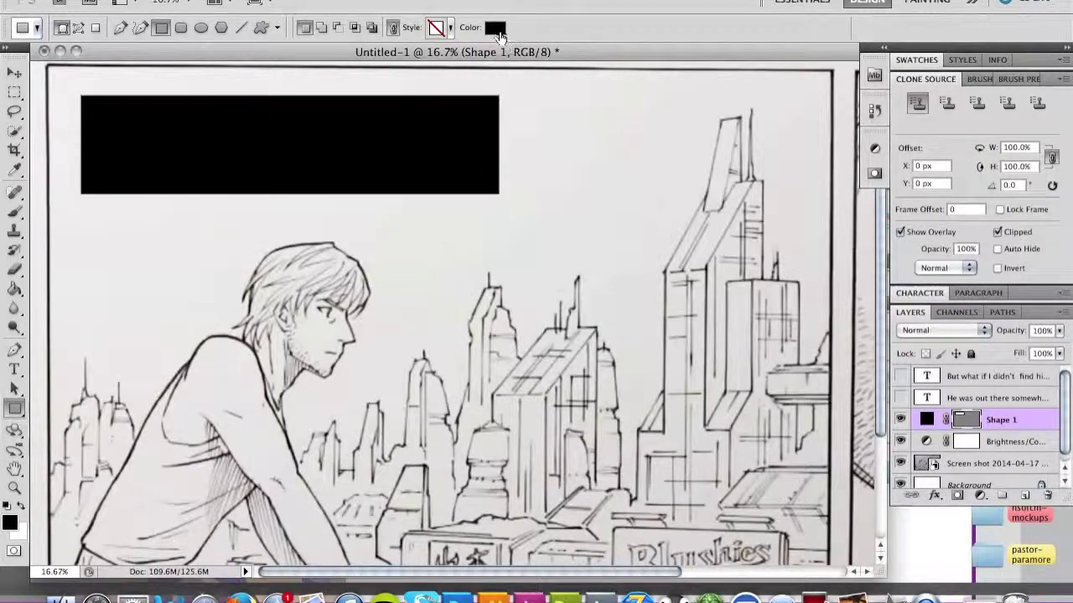
Change the rectangle's fill colour to near-white #fefdfd
{"action": "left_click", "coordinate": [495, 29]}
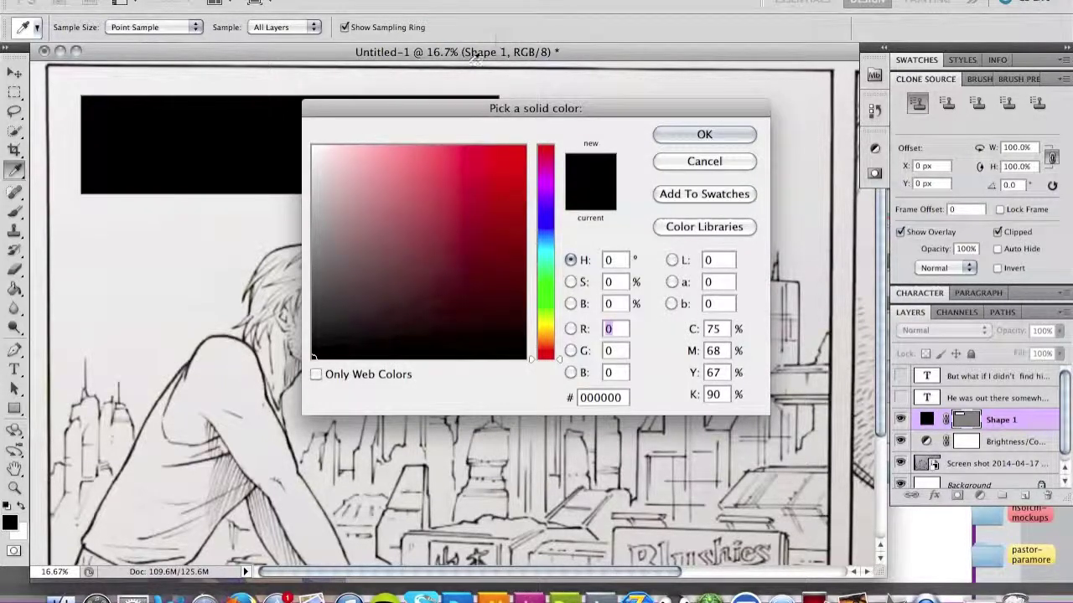
{"action": "left_click", "coordinate": [312, 147]}
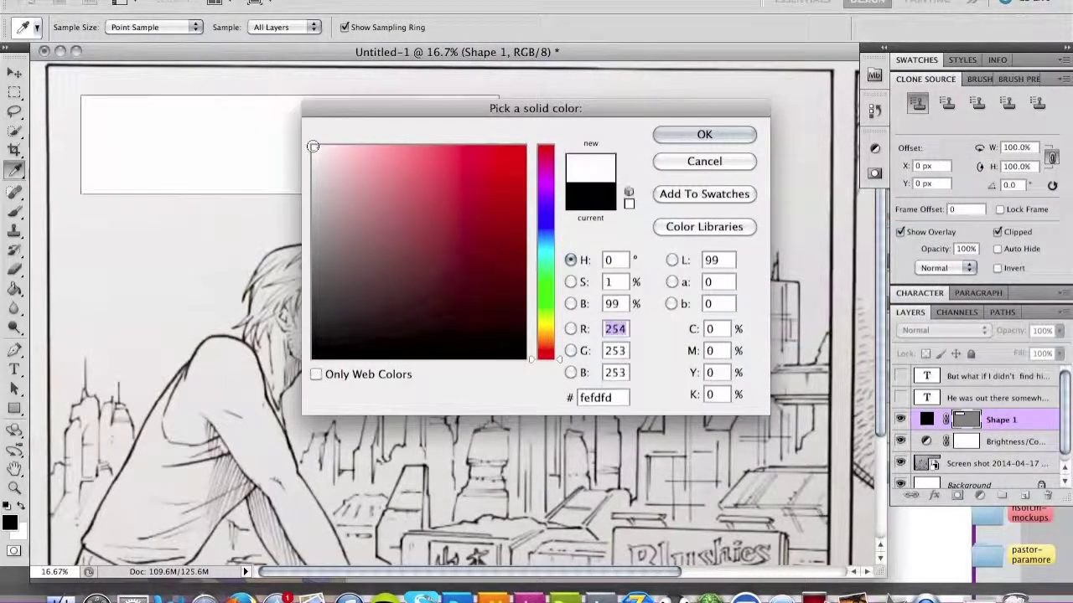
{"action": "left_click", "coordinate": [678, 135]}
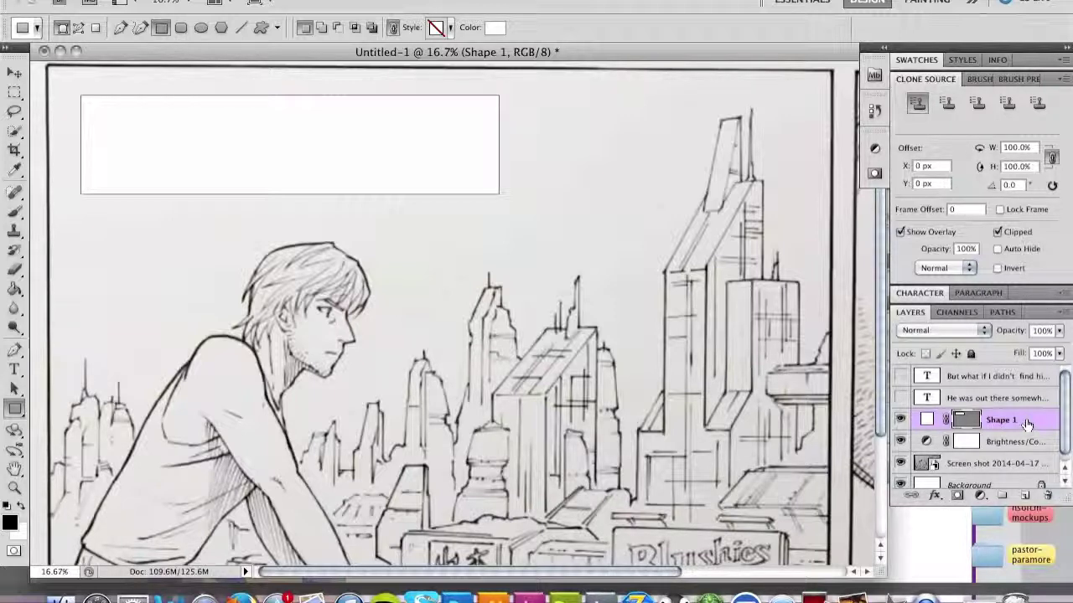
Add a Stroke layer effect to the caption rectangle, entering size 4
{"action": "left_click", "coordinate": [934, 497]}
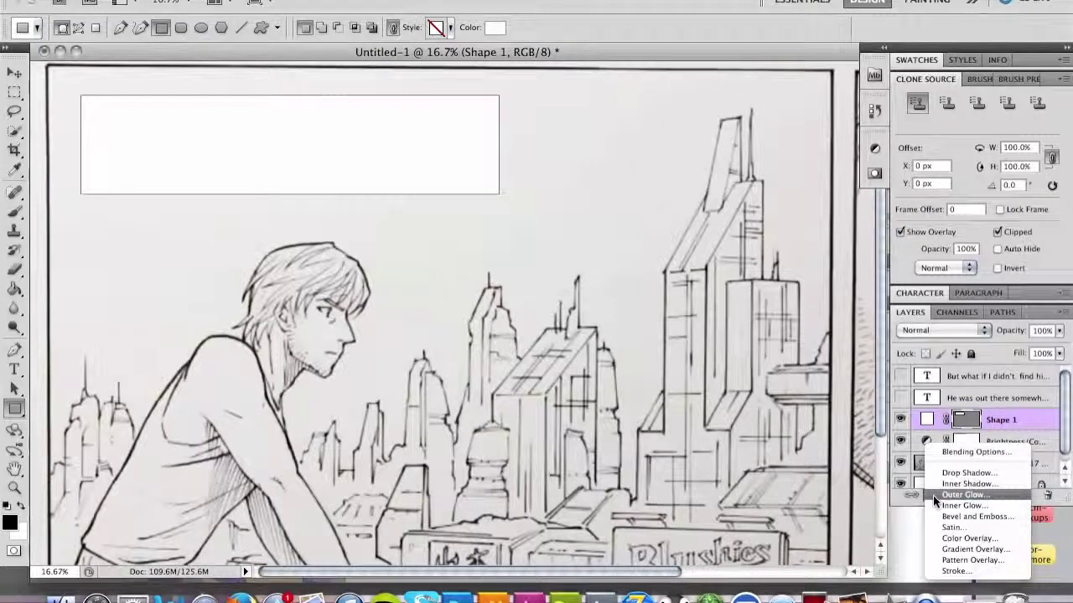
{"action": "left_click", "coordinate": [938, 572]}
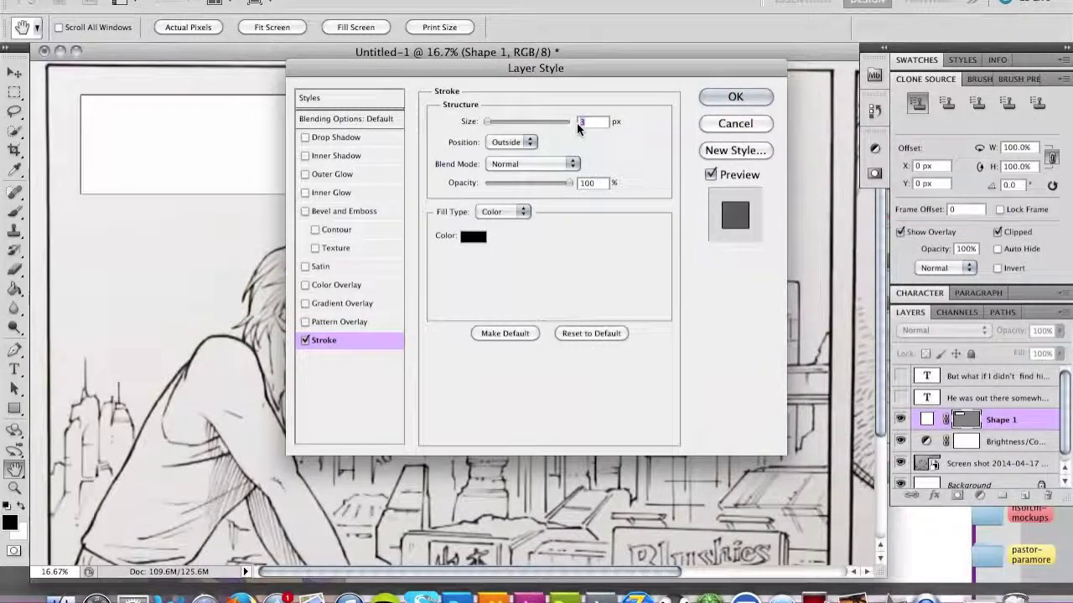
{"action": "type", "text": "4"}
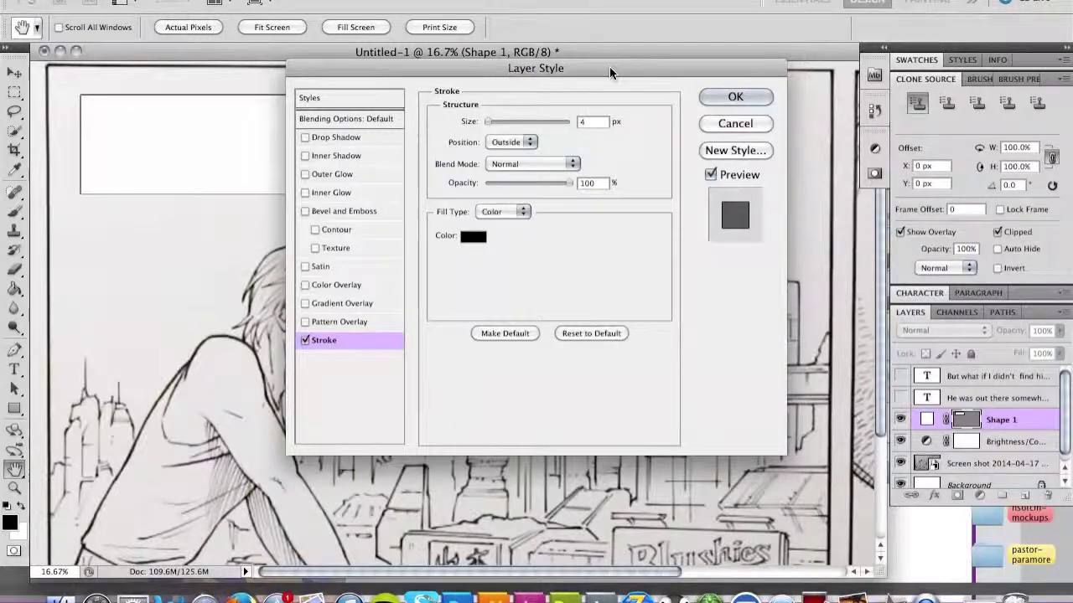
{"action": "left_click_drag", "start_coordinate": [610, 72], "coordinate": [855, 115]}
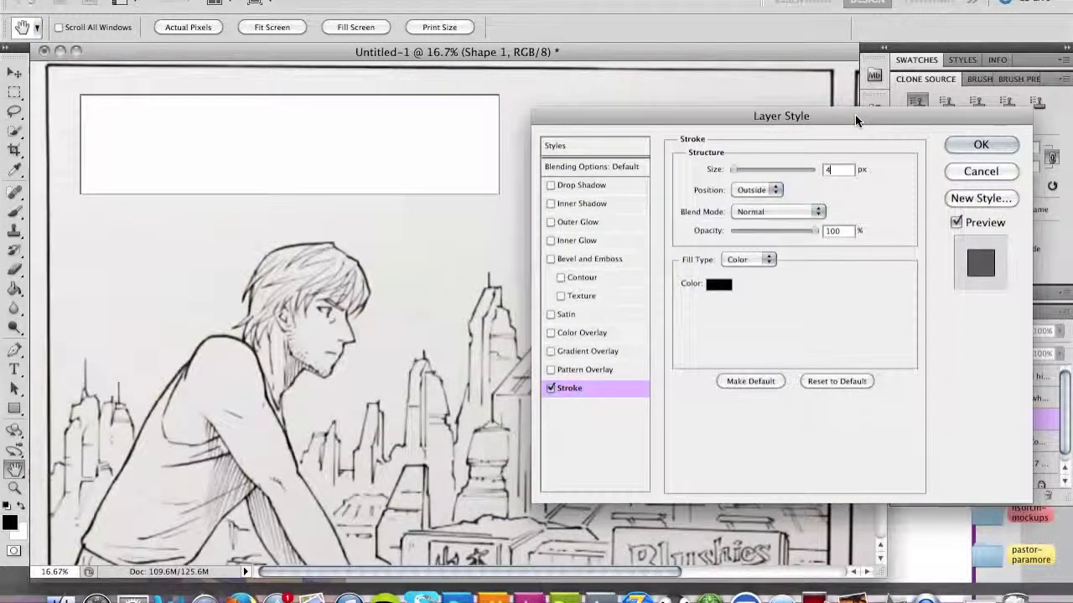
Centre the stroke on the box edge and thicken it from 6 px
{"action": "left_click", "coordinate": [773, 189]}
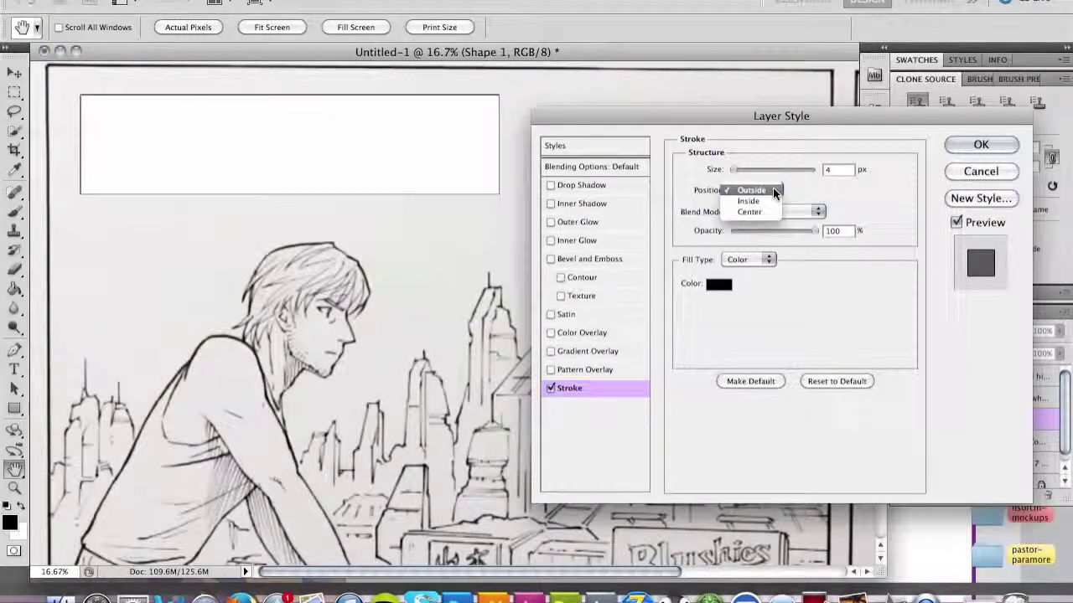
{"action": "left_click", "coordinate": [773, 188]}
{"action": "left_click", "coordinate": [772, 213]}
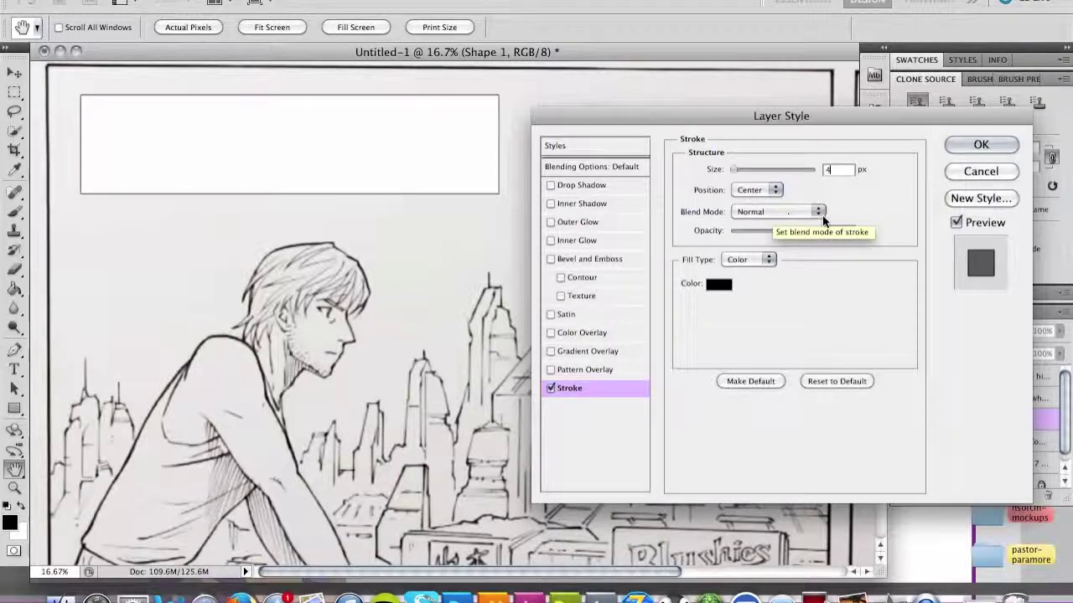
{"action": "left_click", "coordinate": [820, 212]}
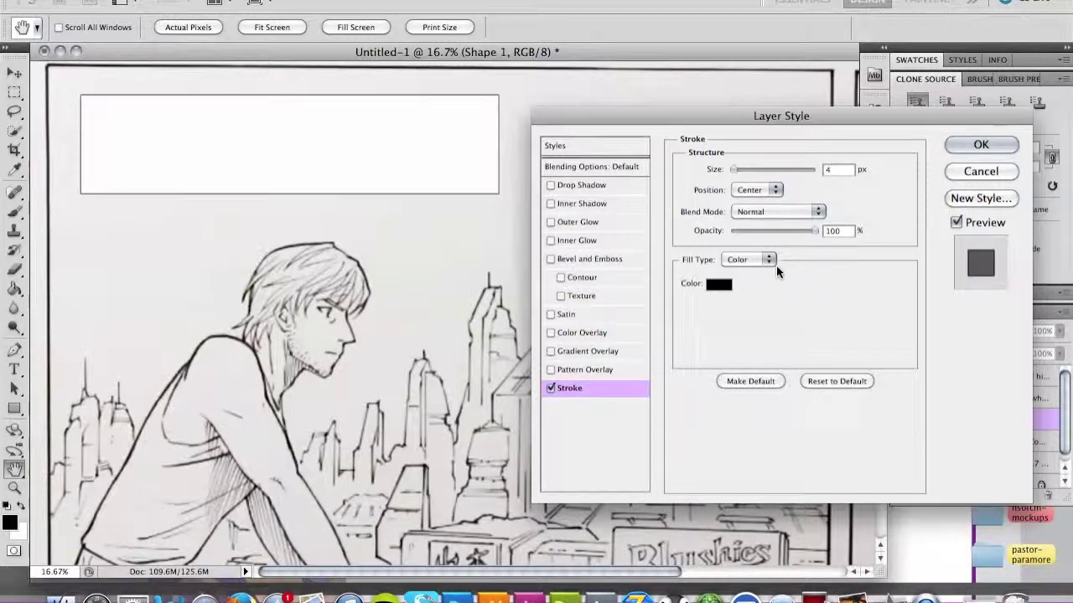
{"action": "left_click", "coordinate": [845, 168]}
{"action": "type", "text": "6"}
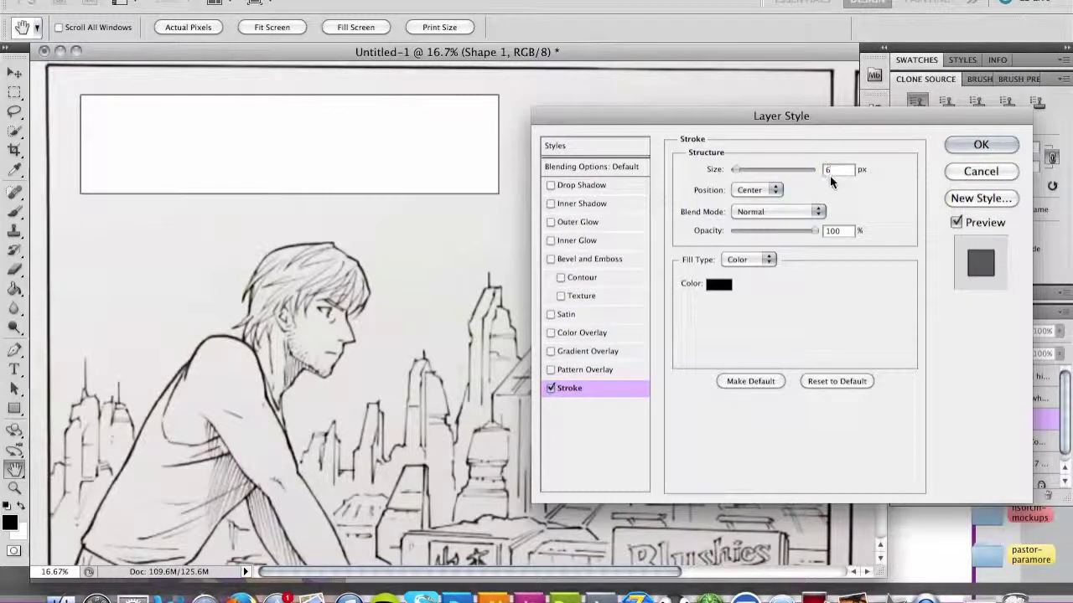
{"action": "left_click", "coordinate": [774, 168]}
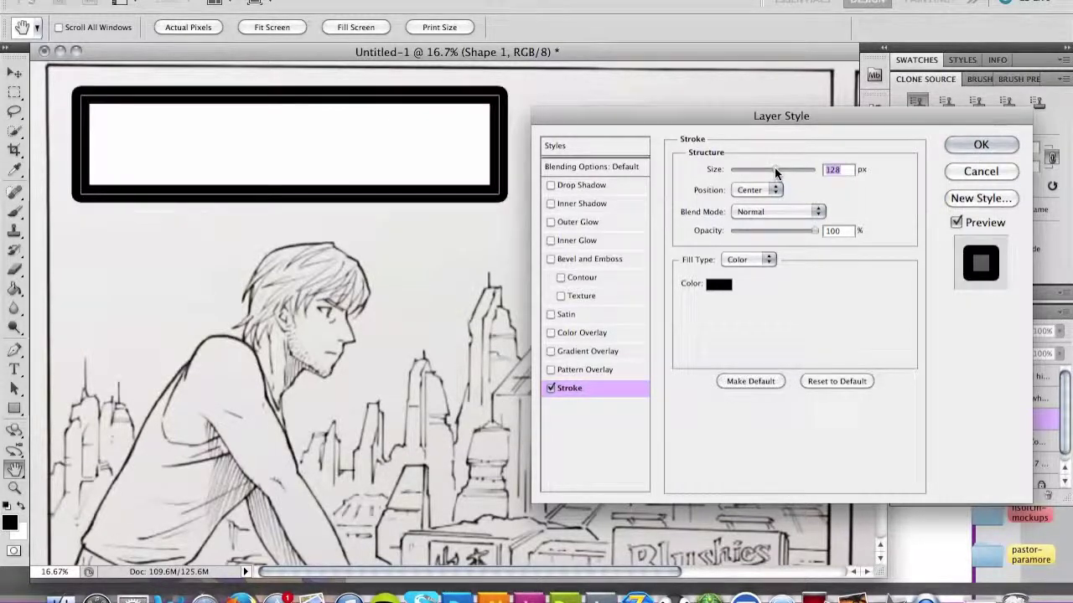
Set the stroke to 18 px and position it inside the box edge
{"action": "left_click_drag", "start_coordinate": [775, 170], "coordinate": [735, 171]}
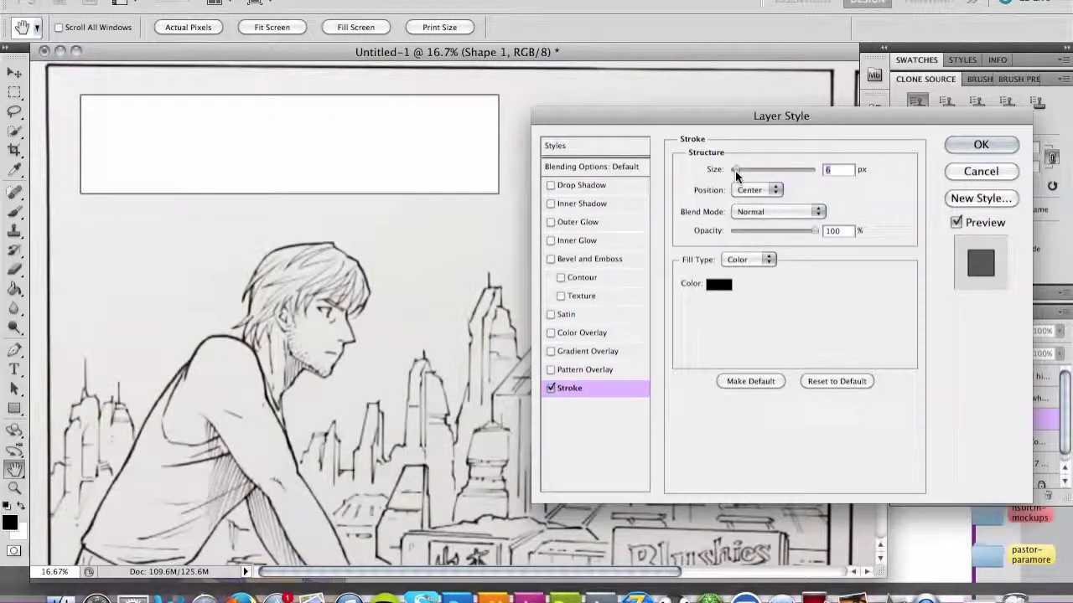
{"action": "left_click_drag", "start_coordinate": [735, 171], "coordinate": [741, 170]}
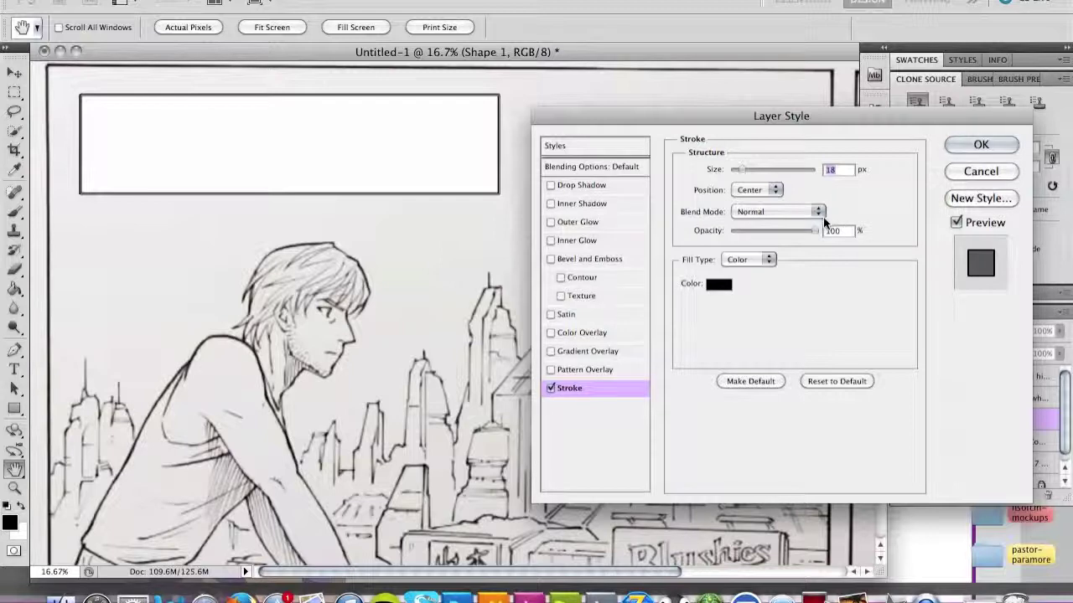
{"action": "left_click", "coordinate": [758, 186]}
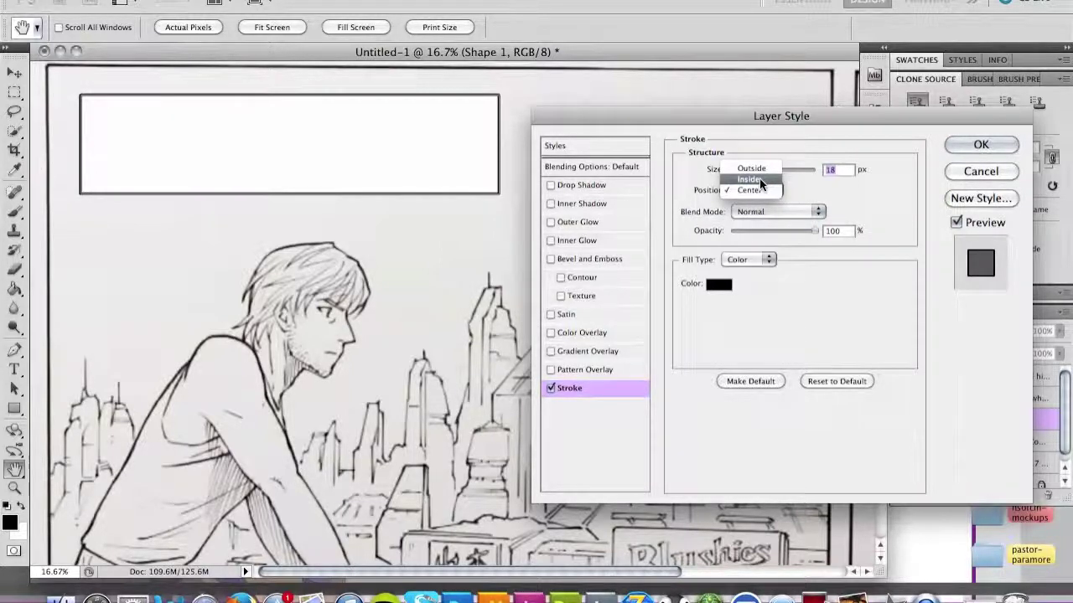
{"action": "left_click", "coordinate": [759, 169]}
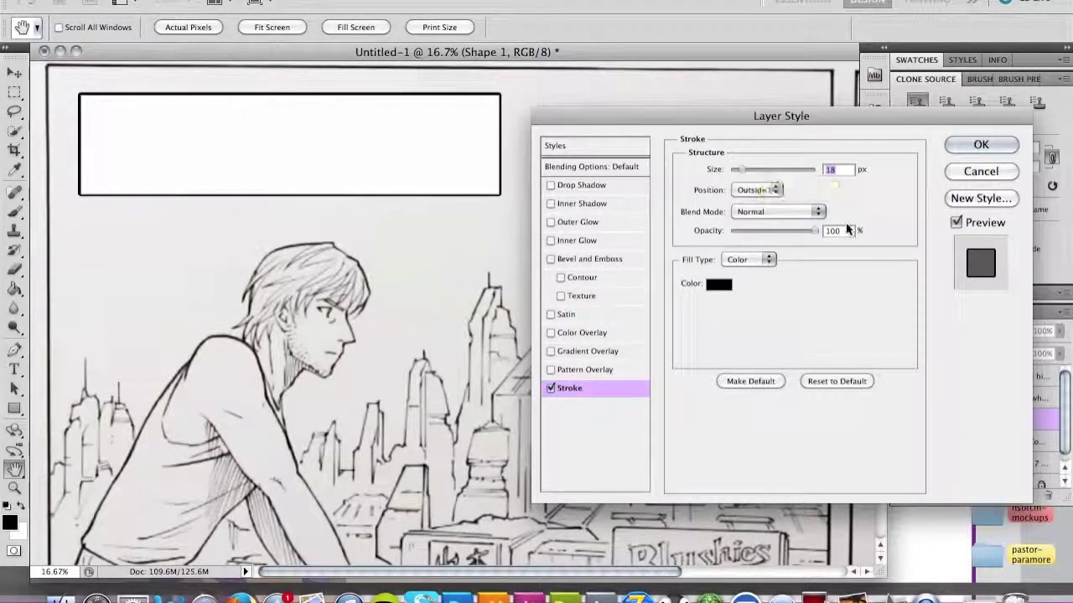
{"action": "left_click", "coordinate": [779, 189]}
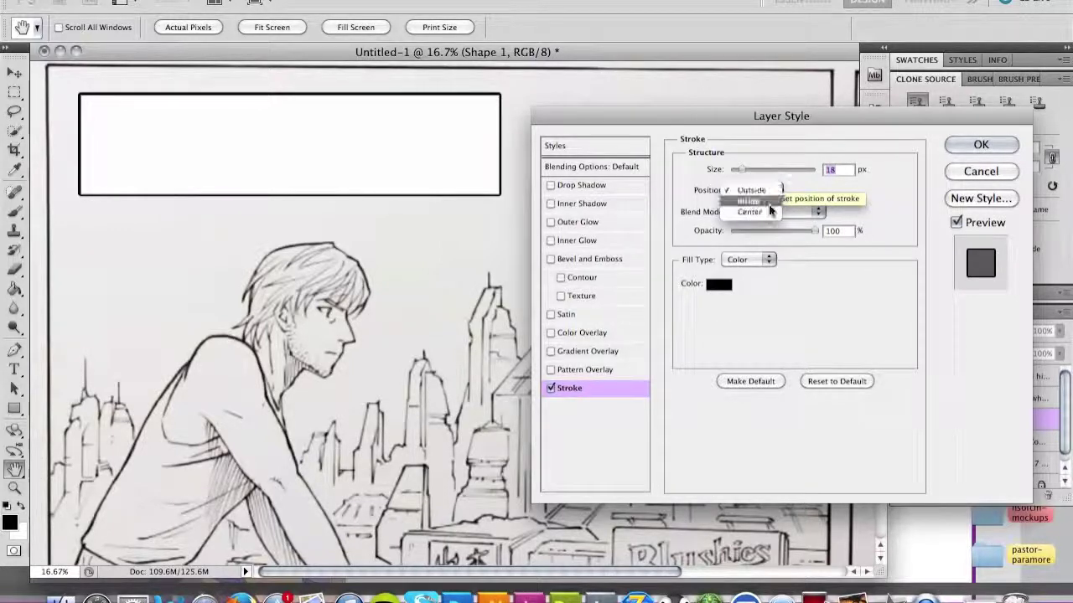
{"action": "left_click", "coordinate": [767, 210]}
{"action": "left_click", "coordinate": [767, 192]}
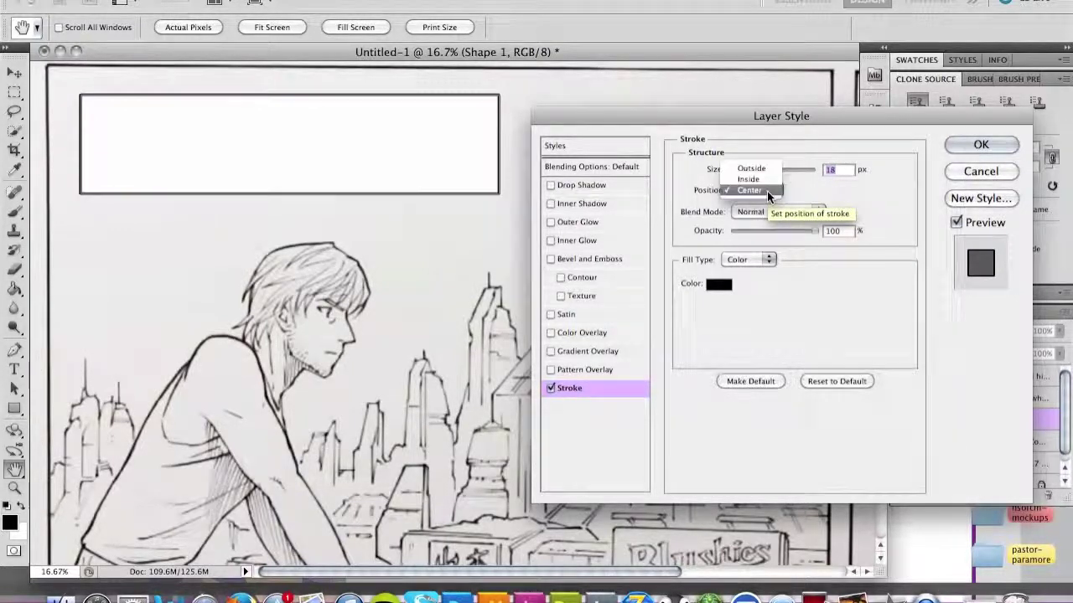
{"action": "left_click", "coordinate": [765, 179]}
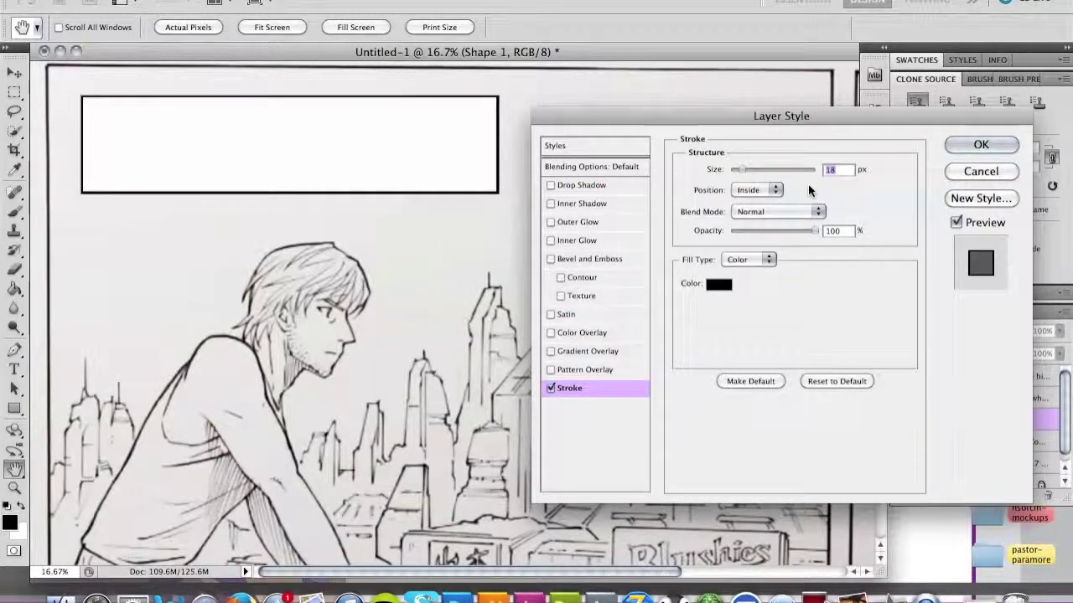
Try Multiply blending for the stroke, then return it to Normal
{"action": "left_click", "coordinate": [800, 211]}
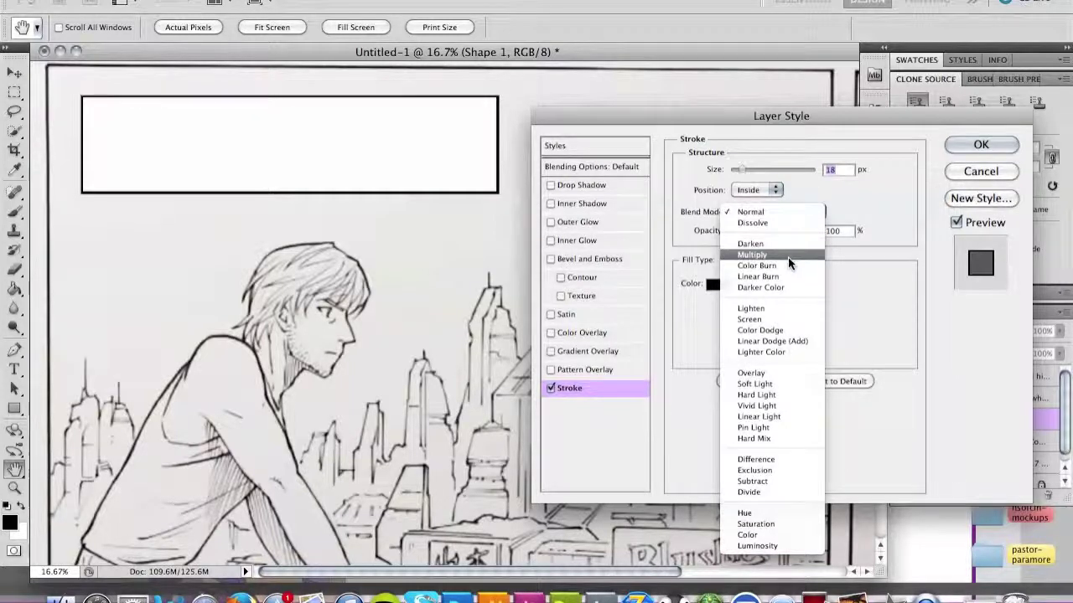
{"action": "left_click", "coordinate": [787, 257]}
{"action": "left_click", "coordinate": [779, 212]}
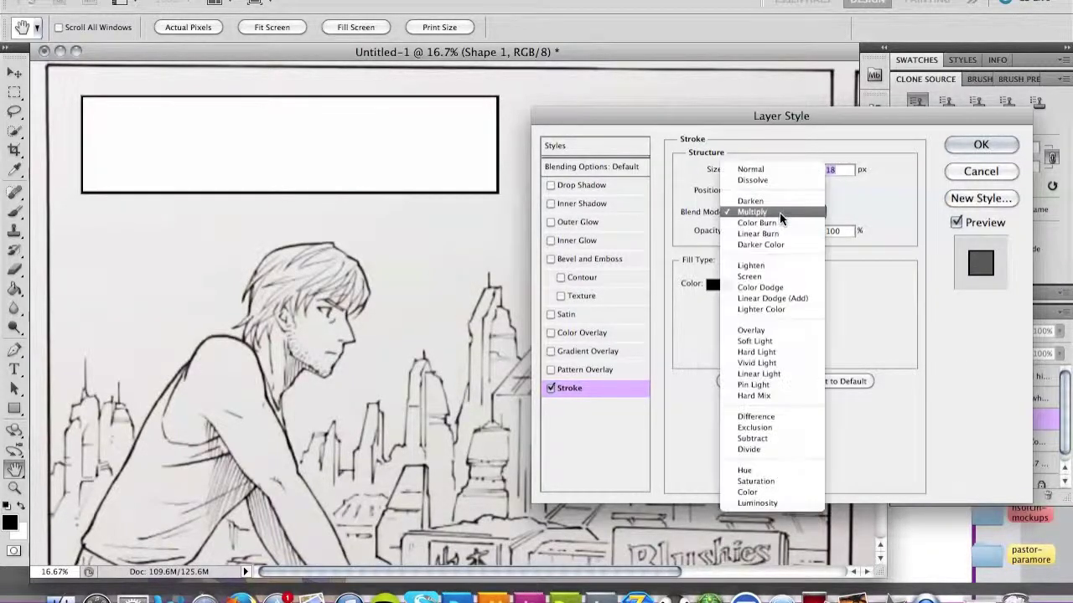
{"action": "left_click", "coordinate": [774, 171]}
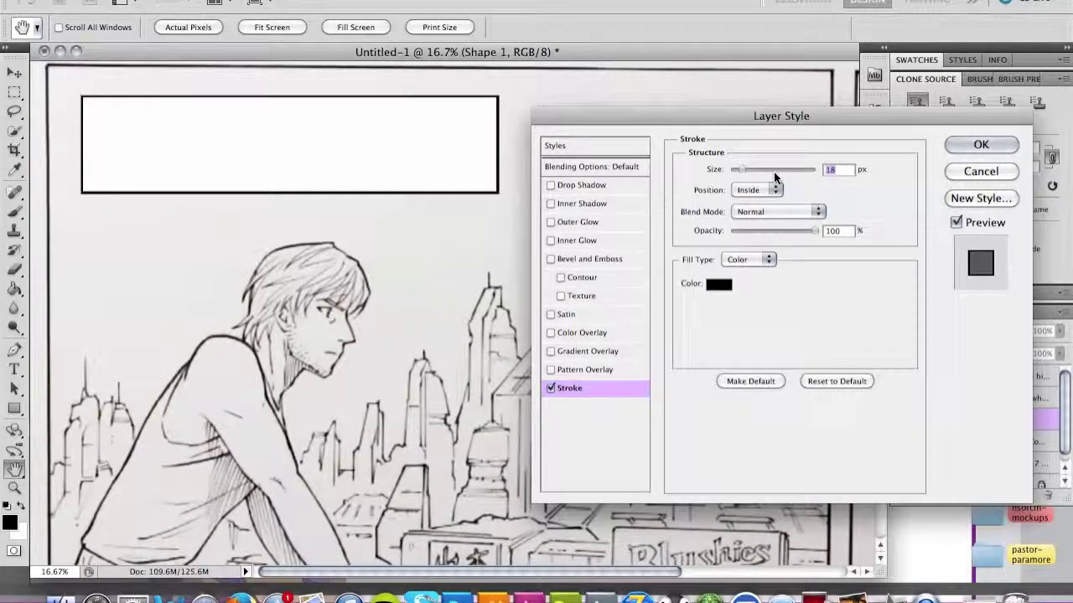
Apply the stroke and reveal the 'He was out there somewhere' text layer
{"action": "left_click", "coordinate": [980, 145]}
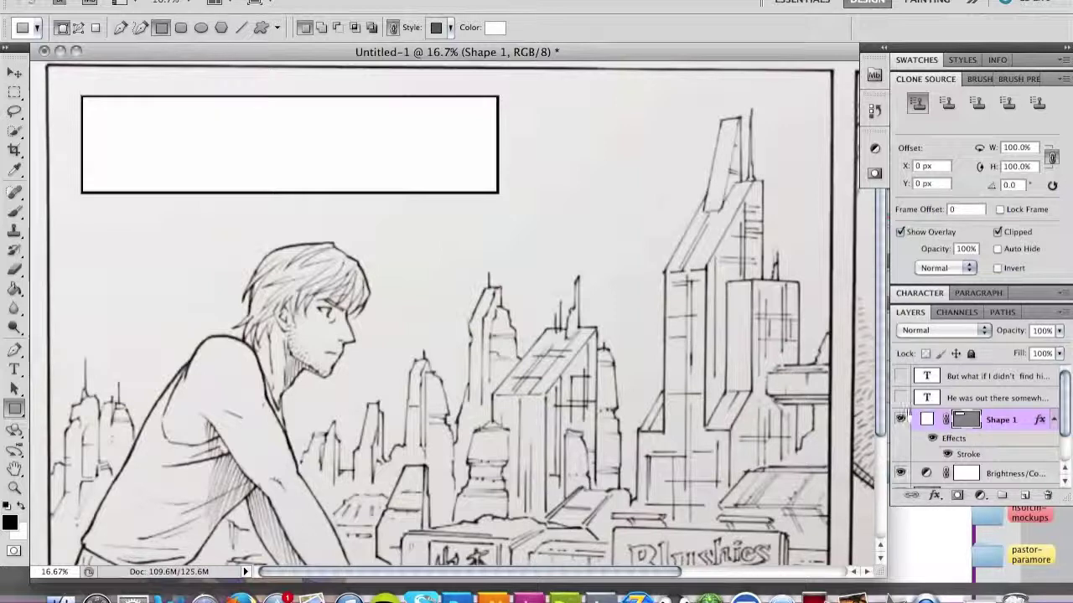
{"action": "left_click", "coordinate": [899, 398]}
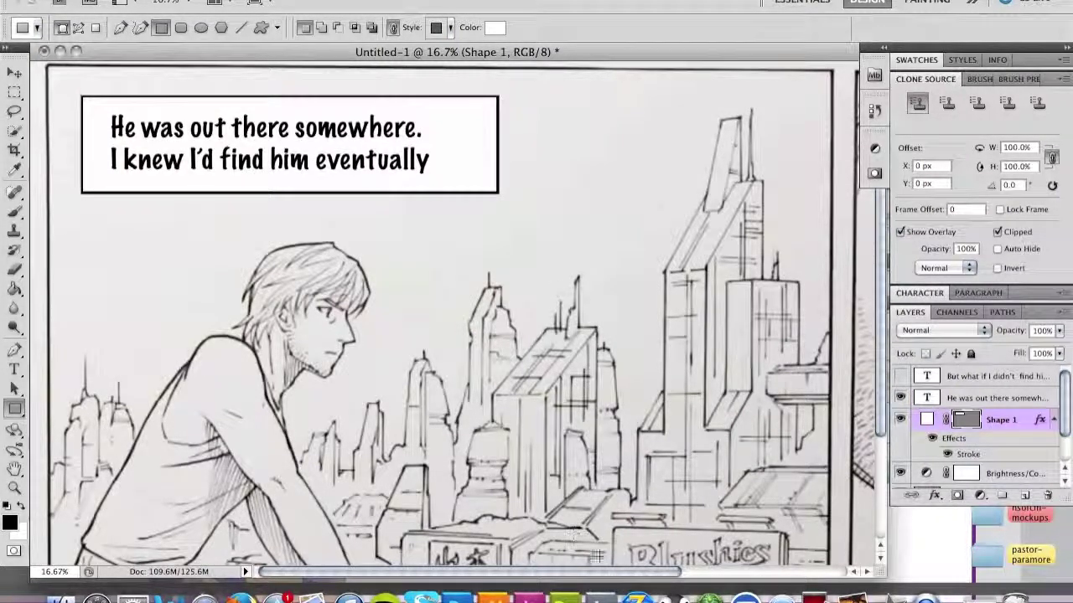
{"action": "mouse_move", "coordinate": [611, 574]}
{"action": "left_mouse_down"}
{"action": "mouse_move", "coordinate": [719, 576]}
{"action": "mouse_move", "coordinate": [609, 561]}
{"action": "left_mouse_up"}
Duplicate the stroked caption box and move the copy to the right panel's bottom
{"action": "left_click", "coordinate": [15, 74]}
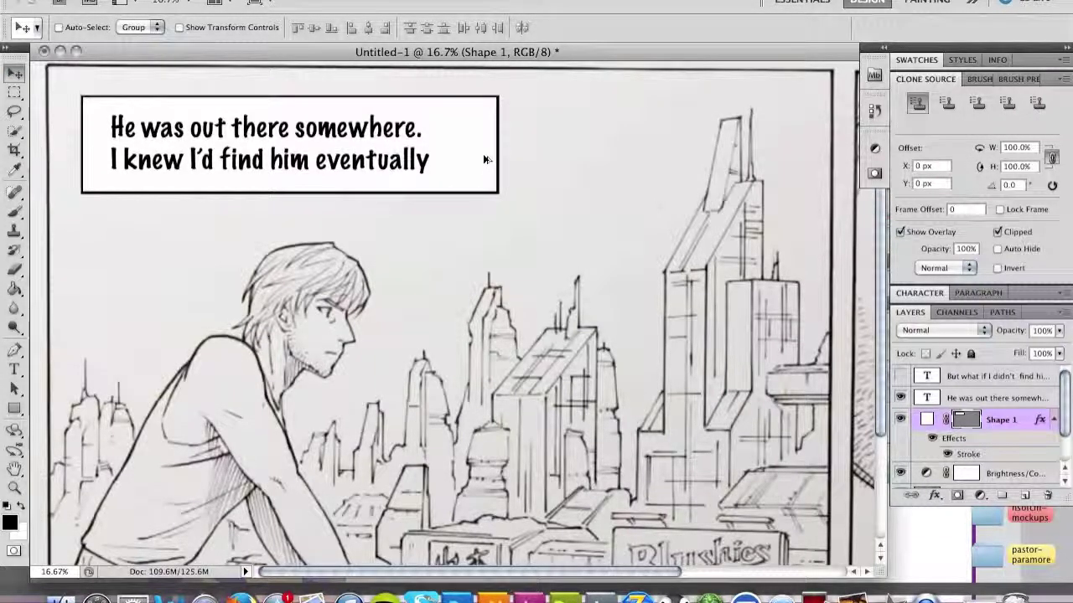
{"action": "left_click_drag", "start_coordinate": [486, 161], "coordinate": [845, 336]}
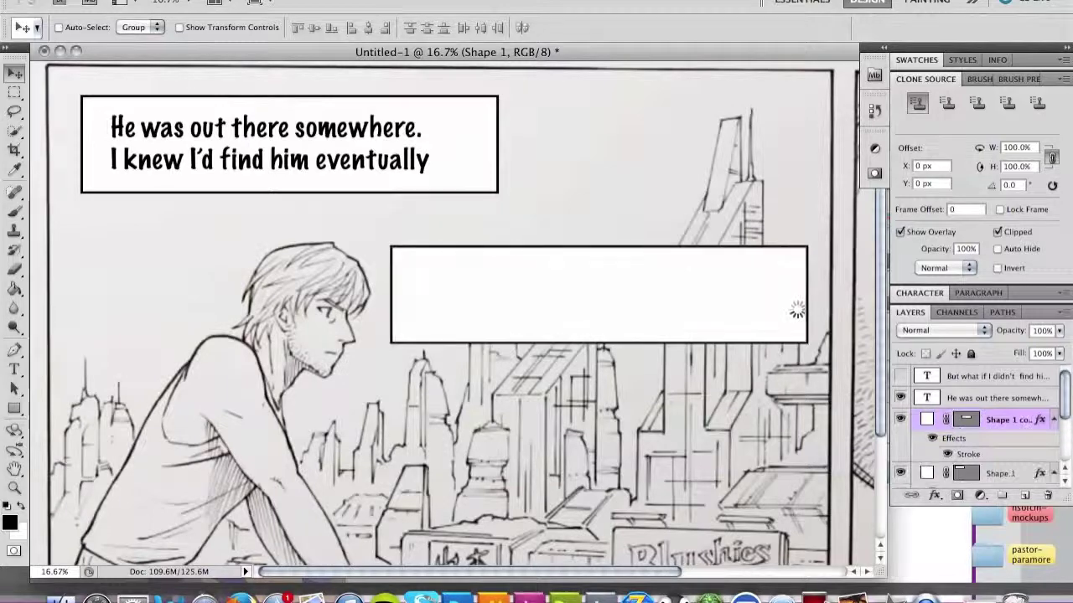
{"action": "scroll", "coordinate": [845, 335], "scroll_direction": "right", "scroll_amount": 5}
{"action": "scroll", "coordinate": [845, 335], "scroll_direction": "down", "scroll_amount": 1}
{"action": "scroll", "coordinate": [843, 370], "scroll_direction": "right", "scroll_amount": 5}
{"action": "scroll", "coordinate": [843, 369], "scroll_direction": "down", "scroll_amount": 3}
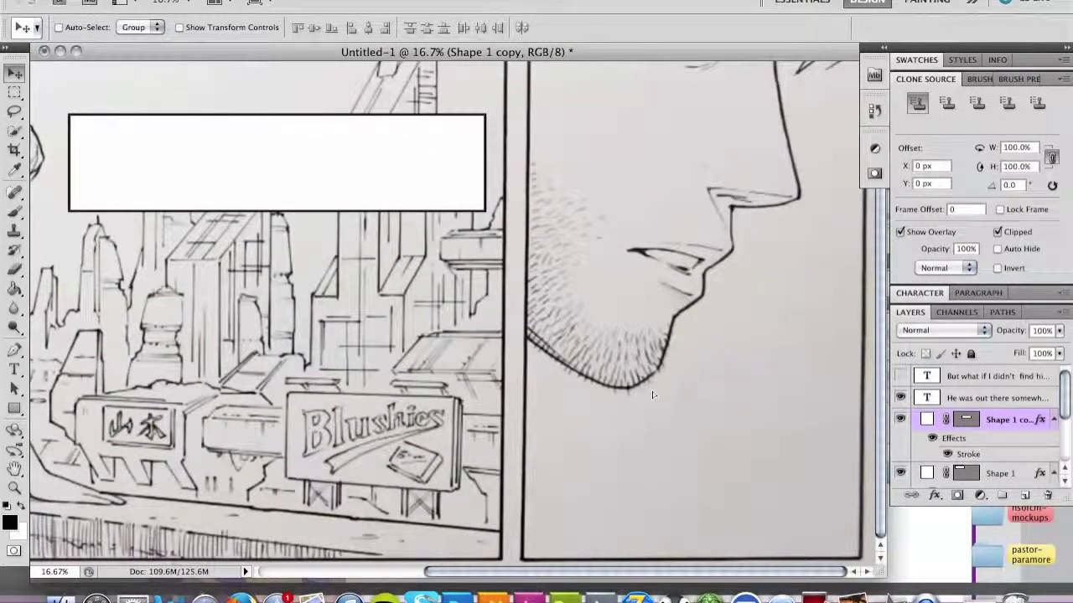
{"action": "mouse_move", "coordinate": [333, 146]}
{"action": "left_mouse_down"}
{"action": "mouse_move", "coordinate": [651, 394]}
{"action": "mouse_move", "coordinate": [696, 459]}
{"action": "left_mouse_up"}
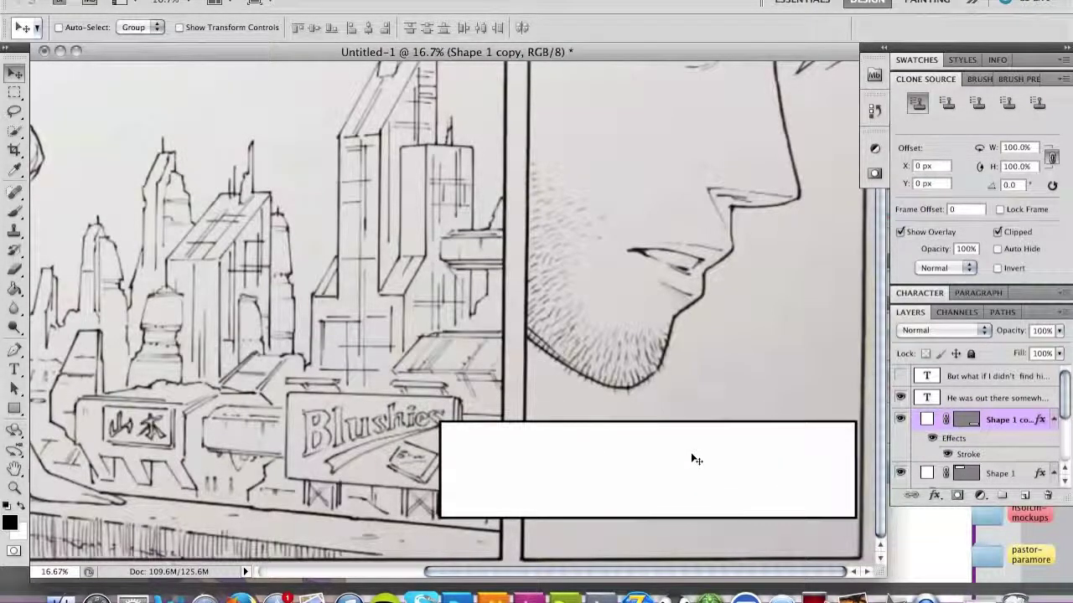
Resize the copied box narrower and reveal the second caption's text layer
{"action": "key", "text": "ctrl+t"}
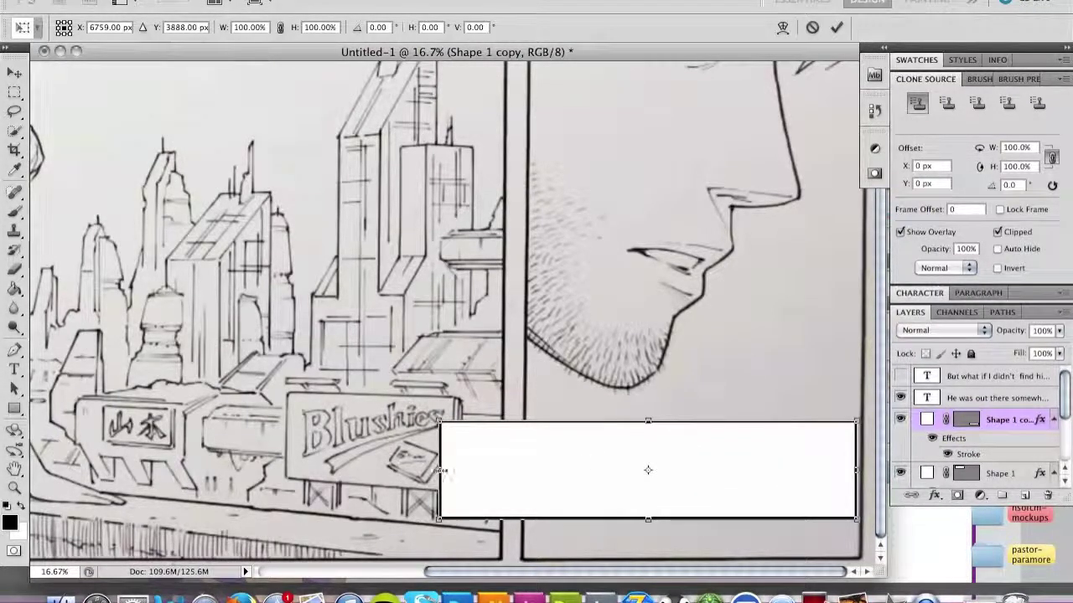
{"action": "left_click_drag", "start_coordinate": [439, 470], "coordinate": [546, 483]}
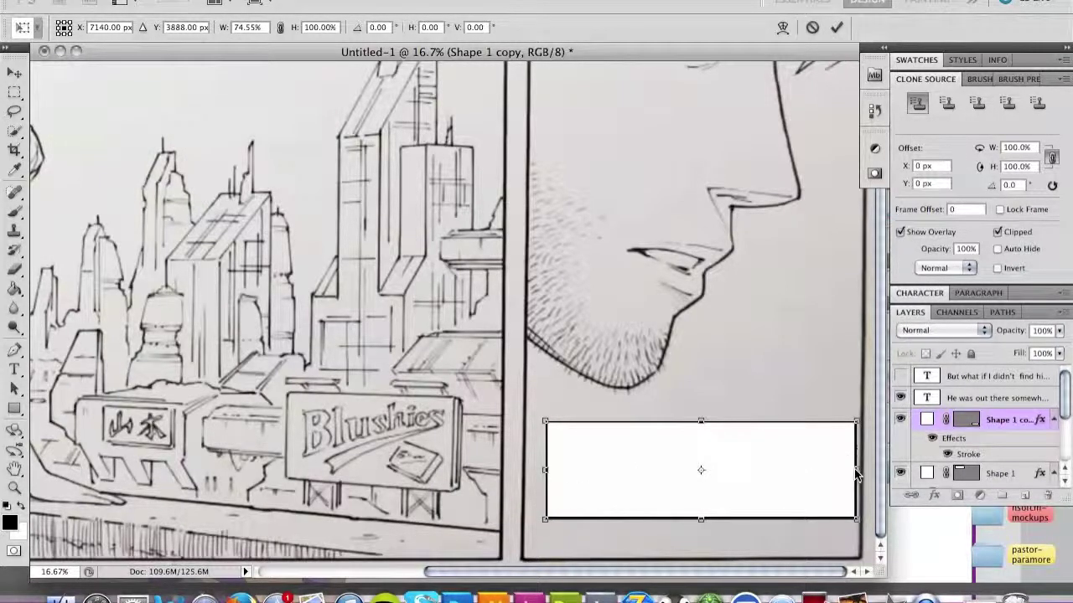
{"action": "left_click_drag", "start_coordinate": [855, 470], "coordinate": [841, 471]}
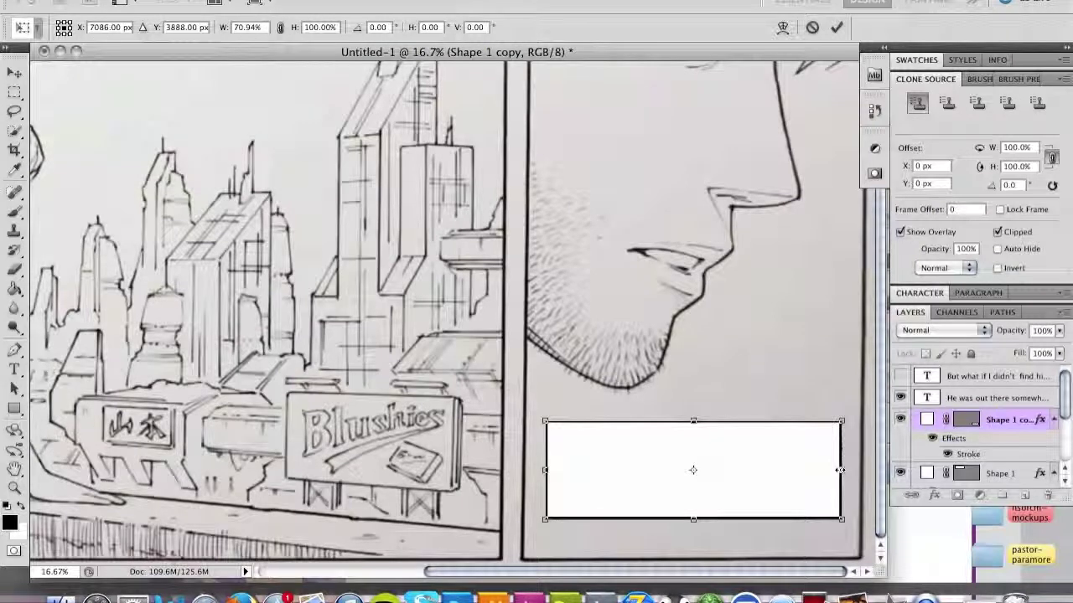
{"action": "mouse_move", "coordinate": [693, 422]}
{"action": "left_mouse_down"}
{"action": "mouse_move", "coordinate": [693, 431]}
{"action": "mouse_move", "coordinate": [693, 421]}
{"action": "left_mouse_up"}
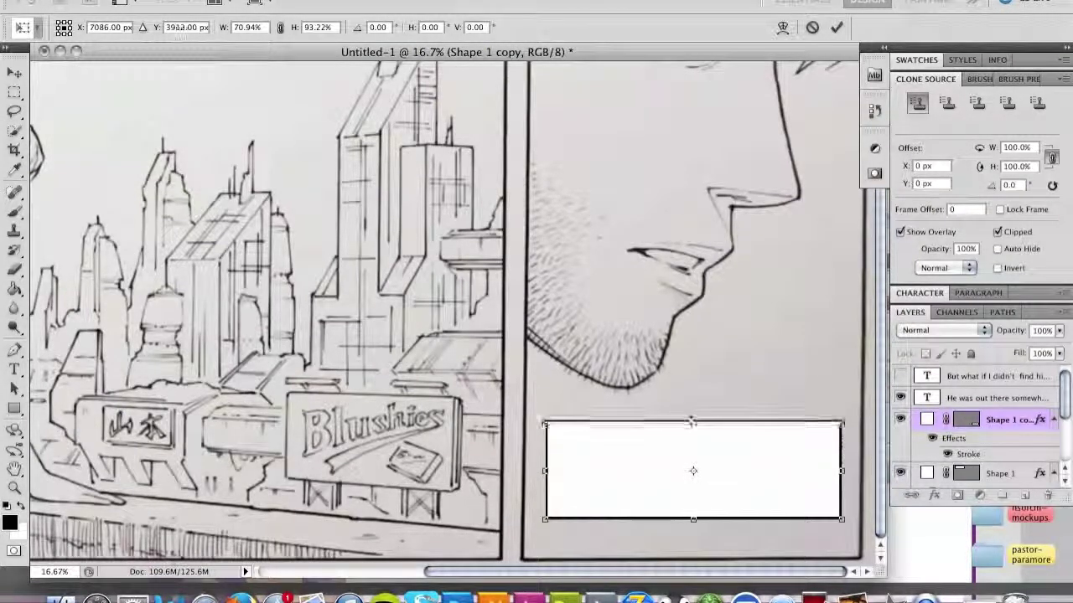
{"action": "key", "text": "Return"}
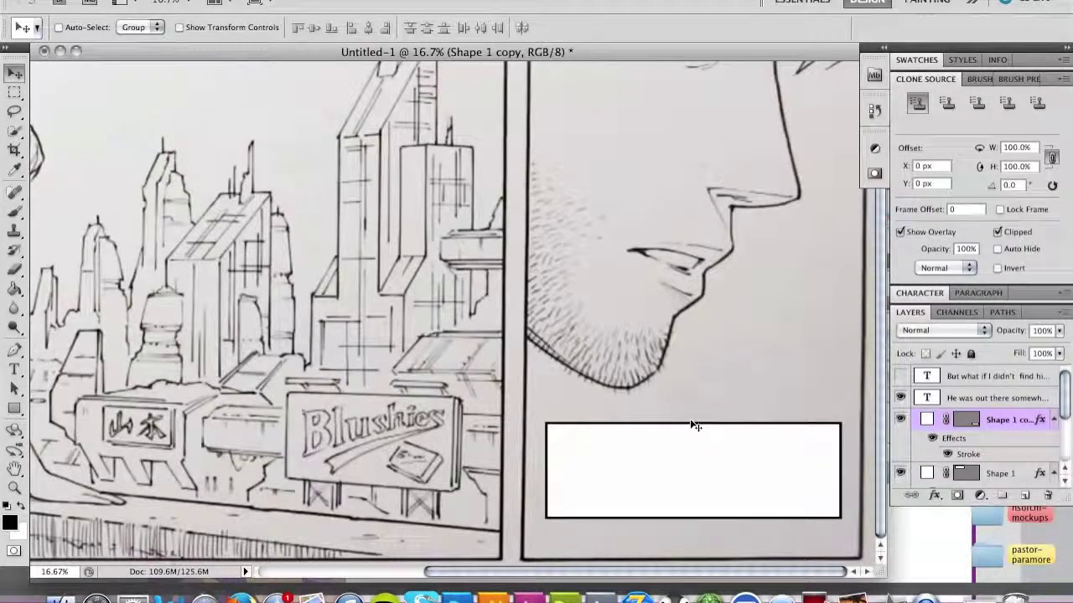
{"action": "left_click", "coordinate": [901, 376]}
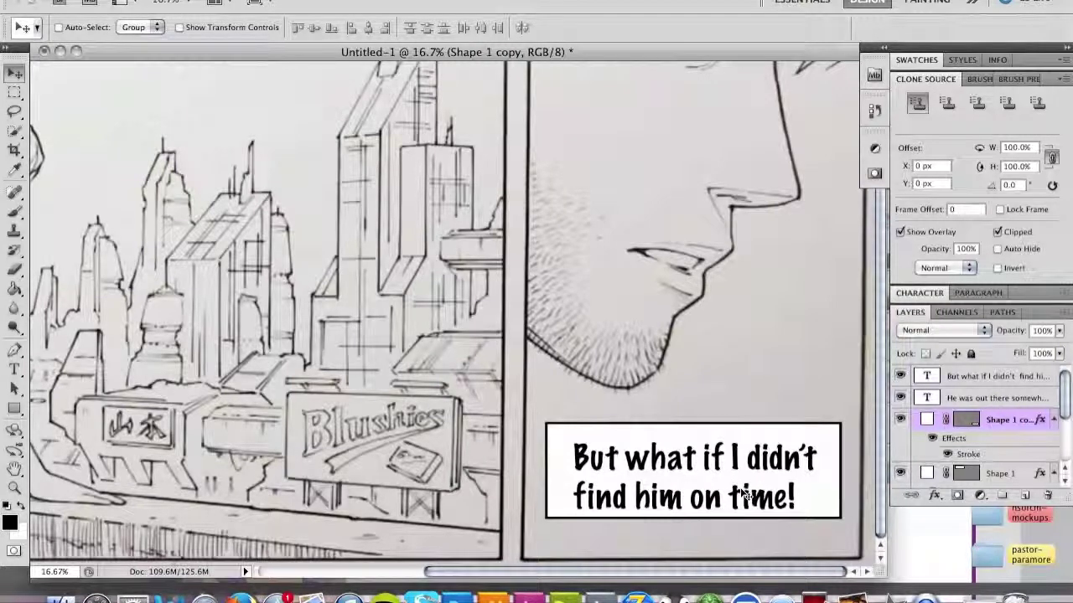
Shrink the 'But what if I didn't find him on time!' text and centre it in the box
{"action": "left_click", "coordinate": [737, 497], "text": "ctrl"}
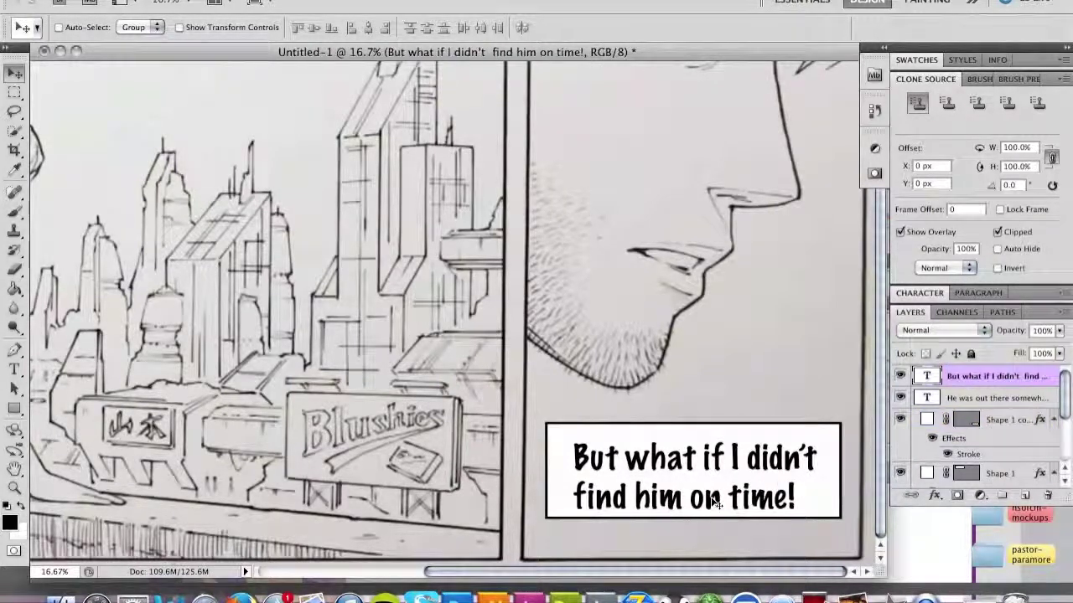
{"action": "left_click_drag", "start_coordinate": [714, 501], "coordinate": [713, 496]}
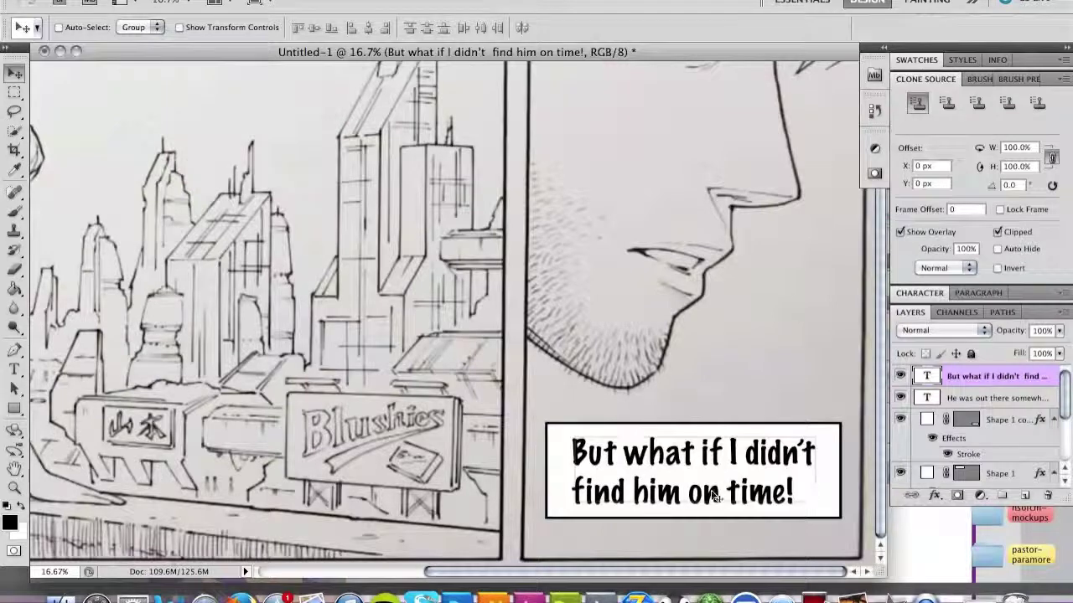
{"action": "key", "text": "ctrl+t"}
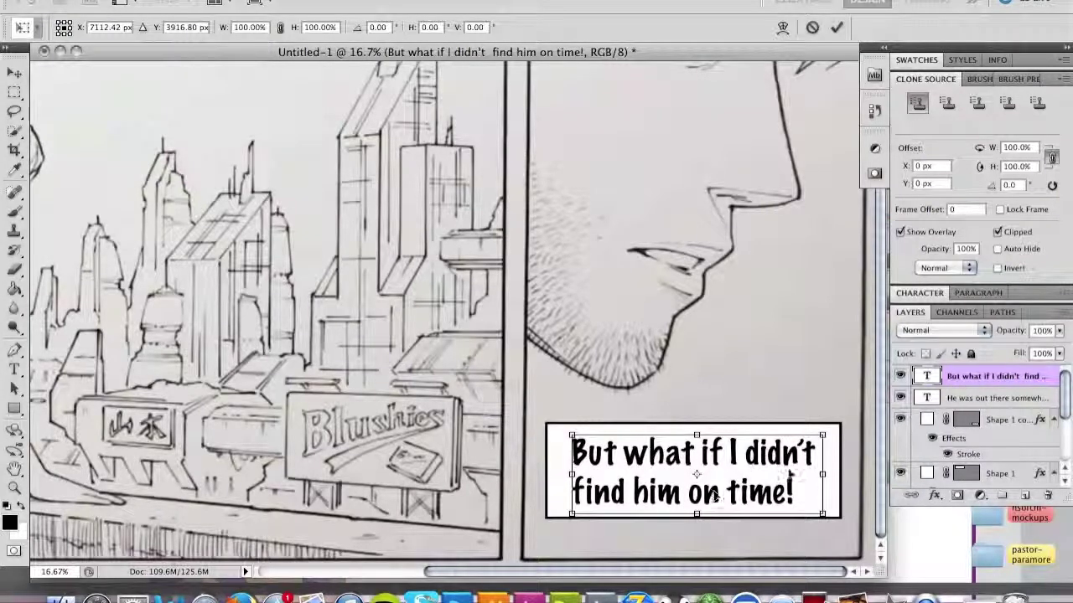
{"action": "left_click_drag", "start_coordinate": [822, 513], "coordinate": [795, 502]}
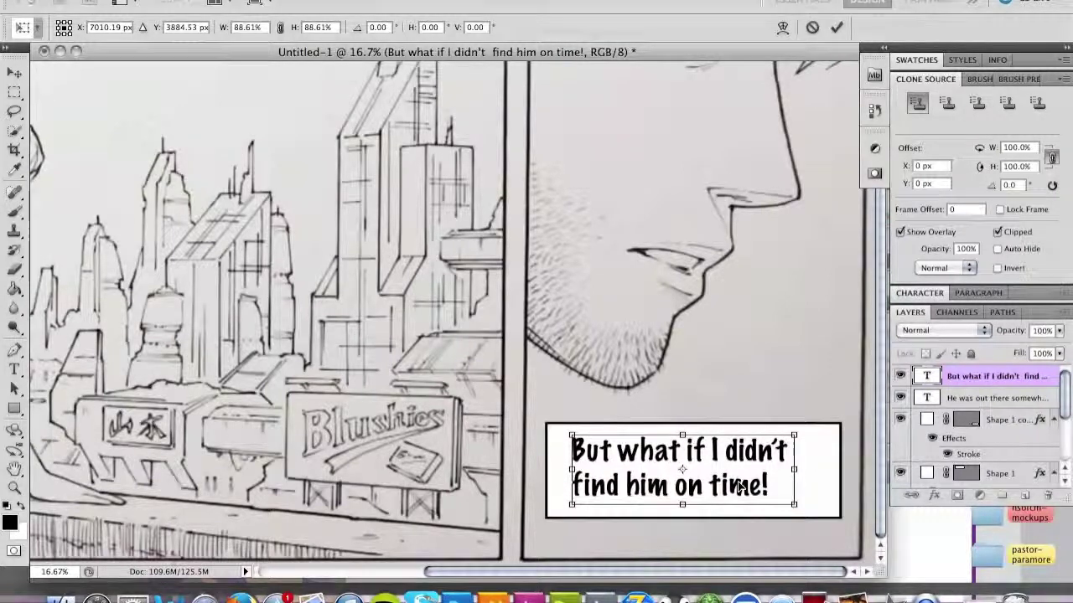
{"action": "left_click_drag", "start_coordinate": [735, 490], "coordinate": [750, 490]}
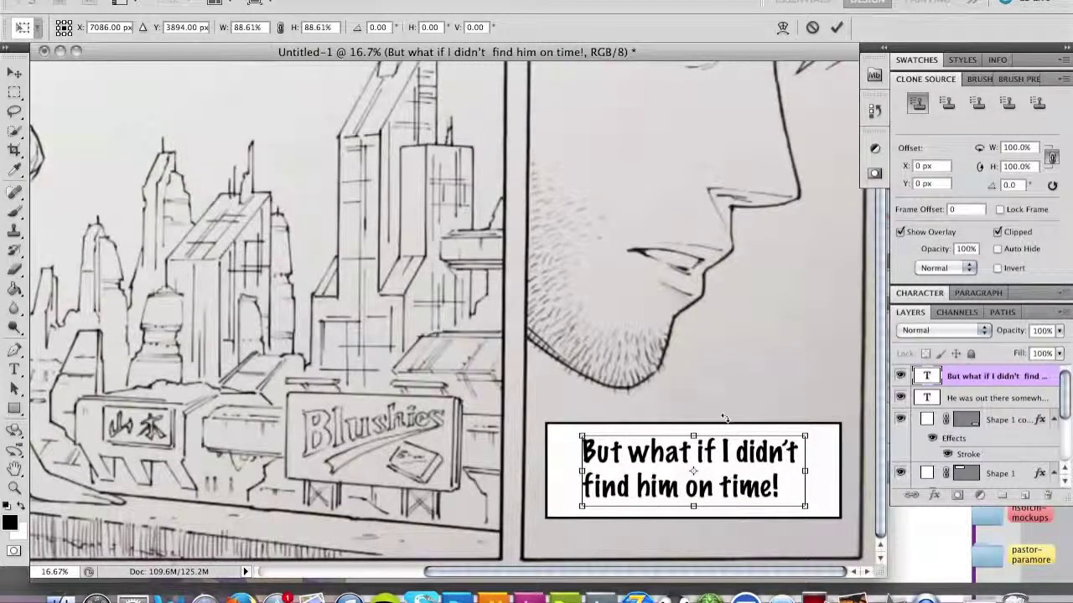
{"action": "key", "text": "Return"}
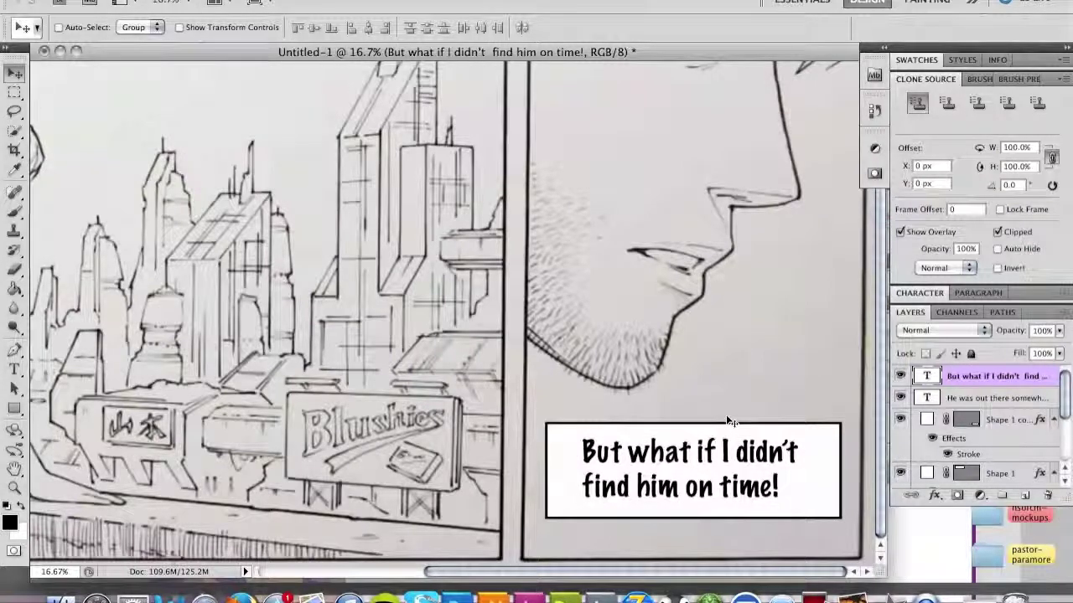